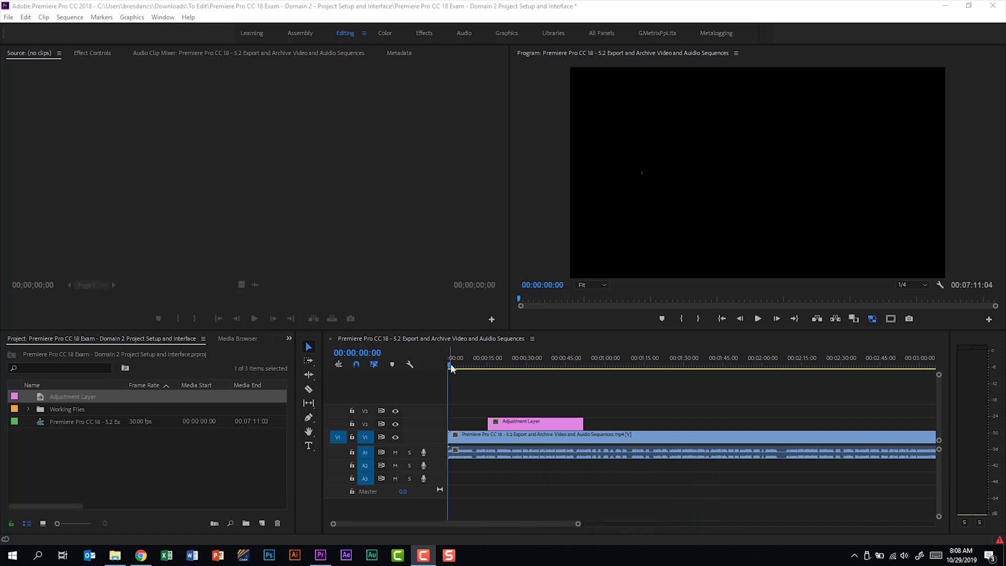
Scrub the timeline and Program monitor to preview the footage, then zoom the timeline in and out.
{"action": "left_click_drag", "start_coordinate": [451, 364], "coordinate": [420, 362]}
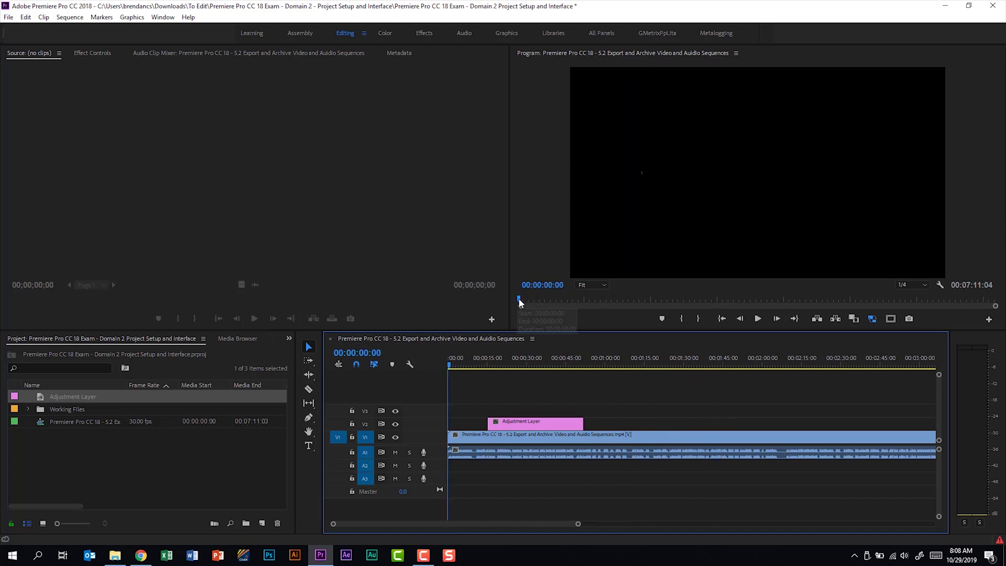
{"action": "left_click_drag", "start_coordinate": [520, 298], "coordinate": [425, 294]}
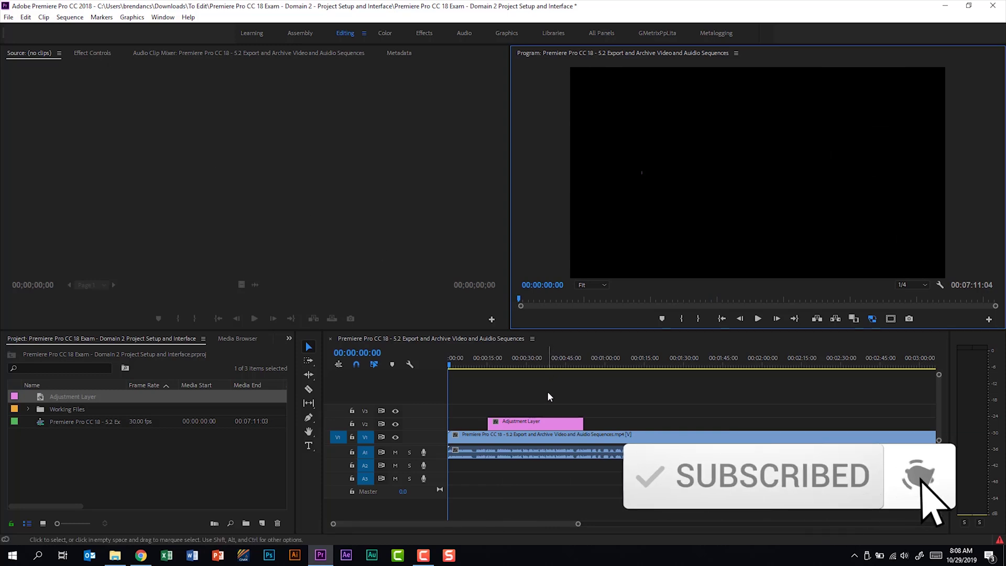
{"action": "scroll", "coordinate": [580, 526], "scroll_direction": "up", "scroll_amount": 3}
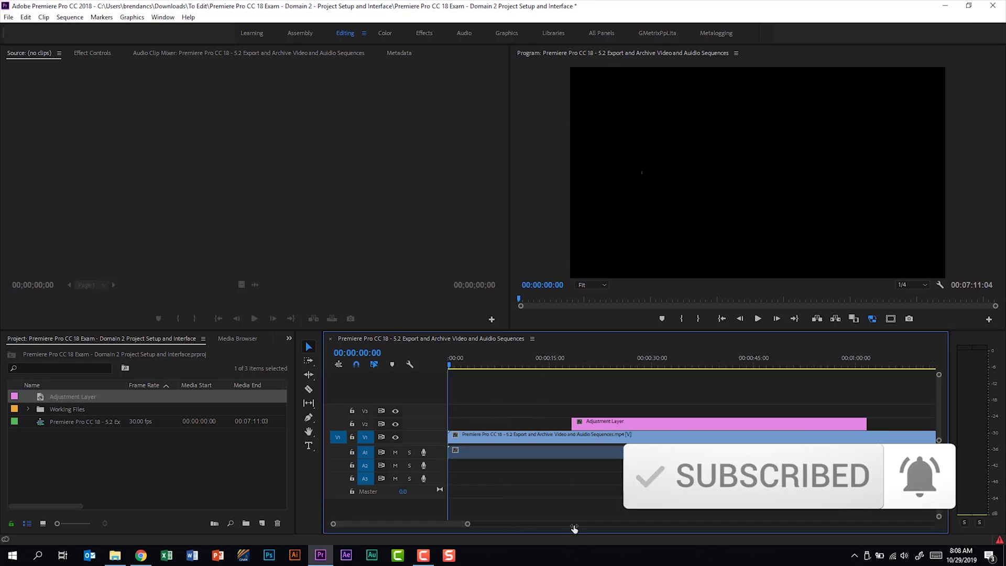
{"action": "scroll", "coordinate": [566, 528], "scroll_direction": "down", "scroll_amount": 2}
{"action": "scroll", "coordinate": [566, 526], "scroll_direction": "up", "scroll_amount": 3}
{"action": "scroll", "coordinate": [674, 530], "scroll_direction": "down", "scroll_amount": 4}
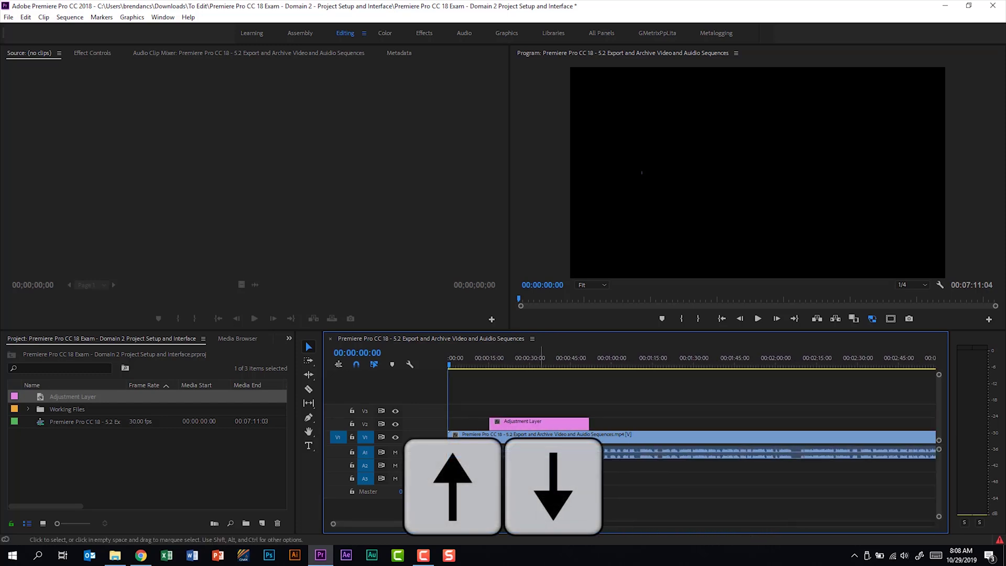
Jump the playhead between the sequence end, the Adjustment Layer start and the sequence start, then step forward frame by frame.
{"action": "key", "text": "Down"}
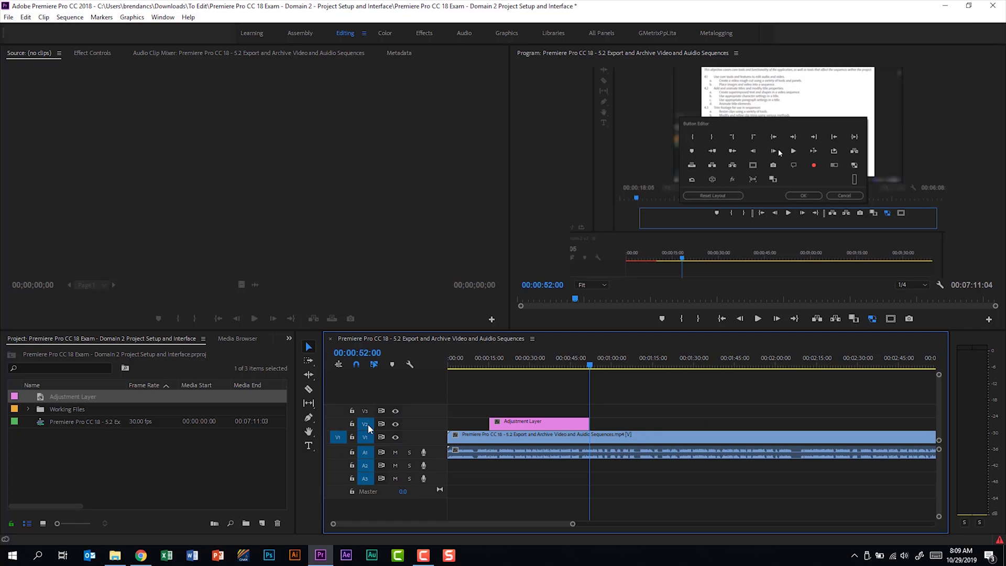
{"action": "key", "text": "Up"}
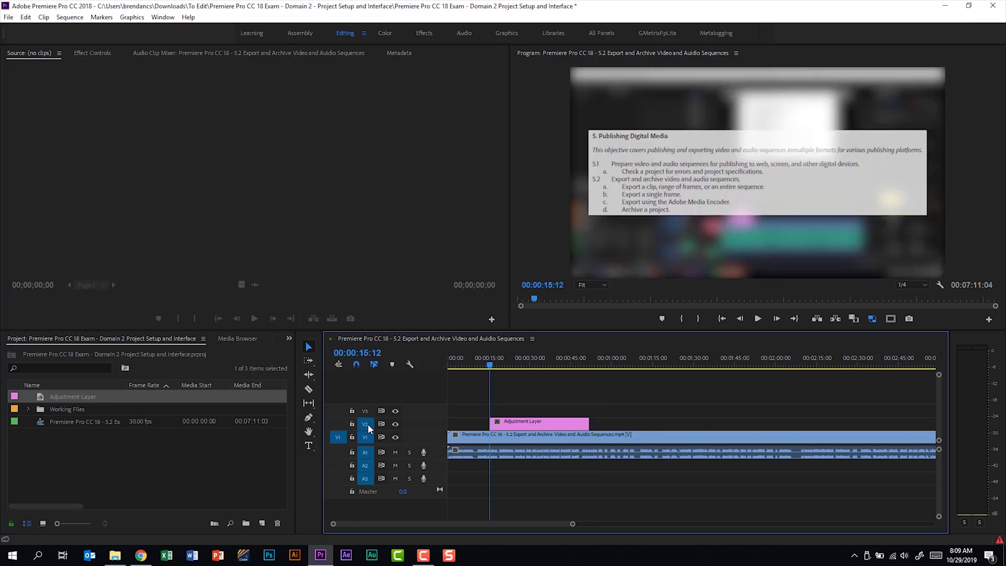
{"action": "key", "text": "Home"}
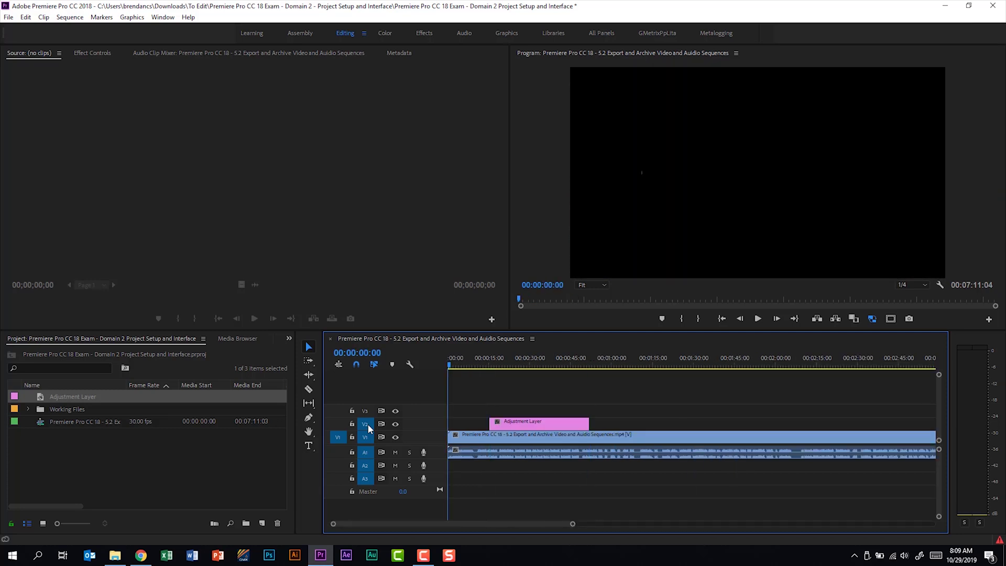
{"action": "key", "text": "Right"}
{"action": "key", "text": "Right"}
{"action": "key", "text": "Right"}
{"action": "key", "text": "Right"}
{"action": "key", "text": "Right"}
{"action": "key", "text": "Right"}
{"action": "key", "text": "Right"}
{"action": "key", "text": "Right"}
{"action": "key", "text": "Right"}
{"action": "key", "text": "Right"}
{"action": "key", "text": "Right"}
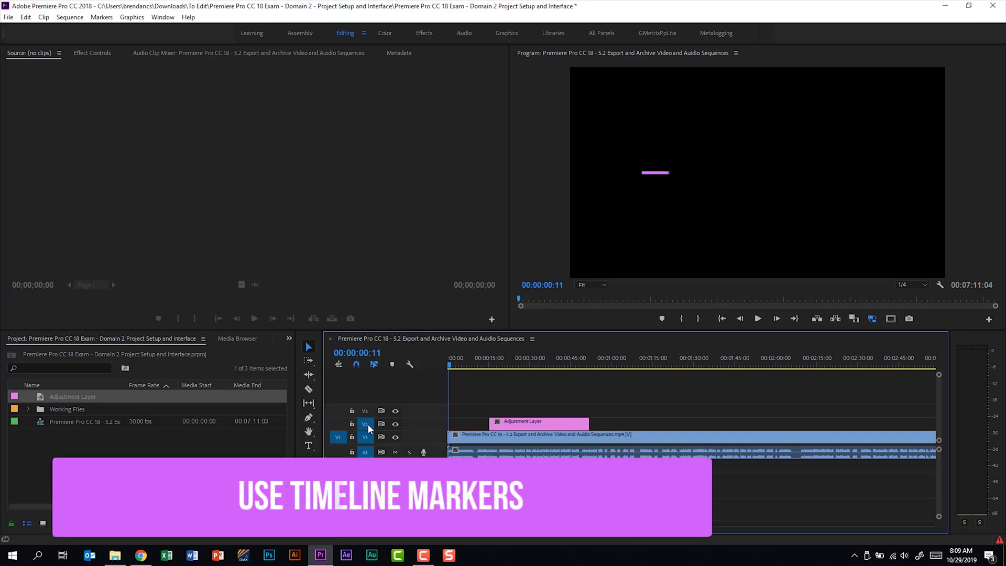
Jump to the Adjustment Layer start at 00:00:15:12 and add a sequence marker there.
{"action": "left_click", "coordinate": [522, 357]}
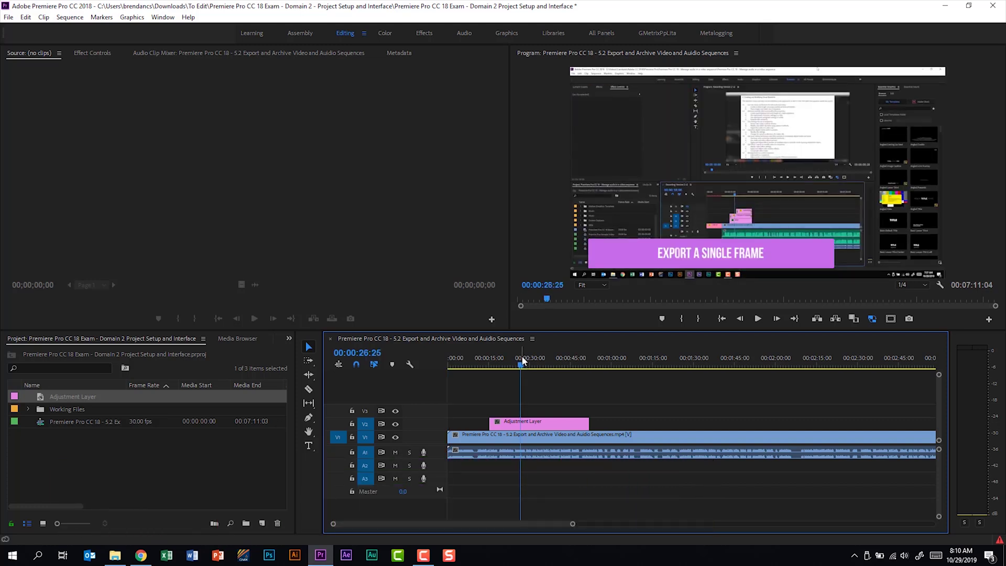
{"action": "key", "text": "Up"}
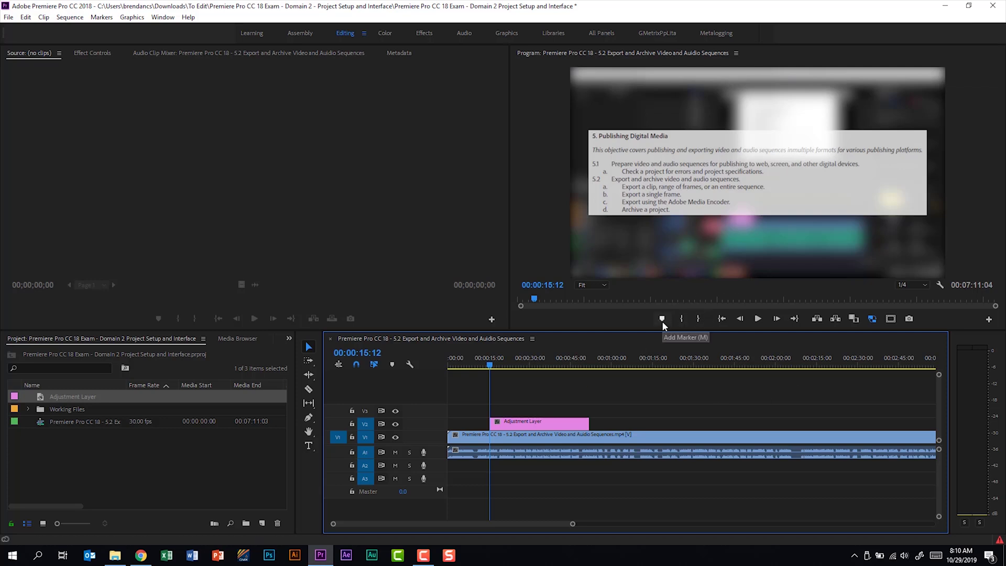
{"action": "key", "text": "m"}
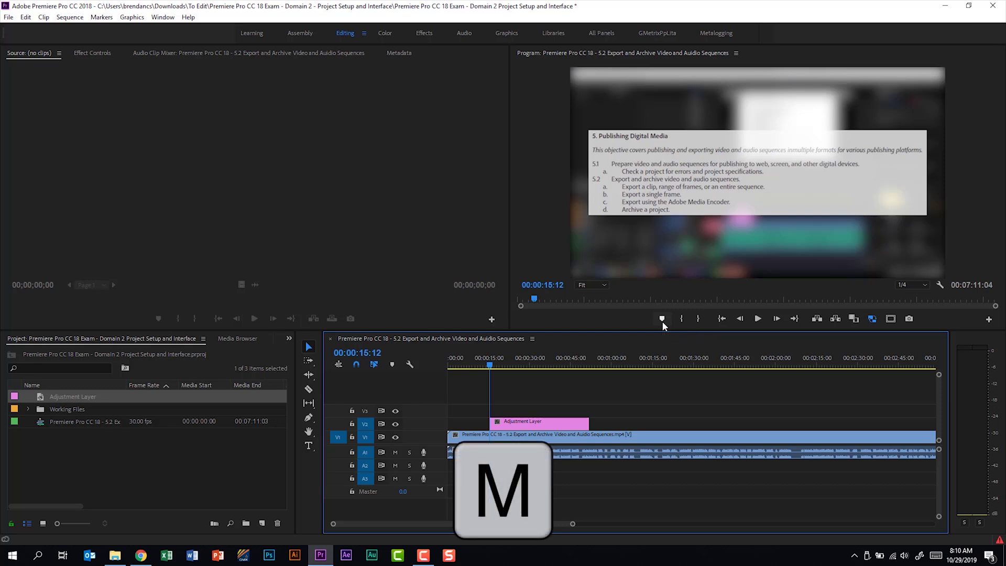
{"action": "left_click", "coordinate": [662, 320]}
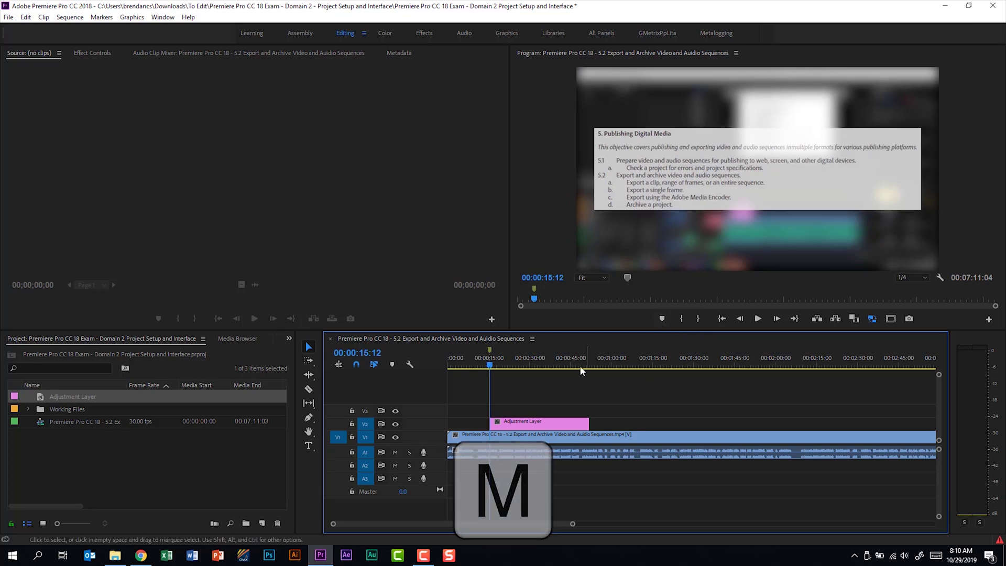
Name the 00:00:15:12 marker 'Test' and set its duration to 00:00:00:20.
{"action": "double_click", "coordinate": [490, 350]}
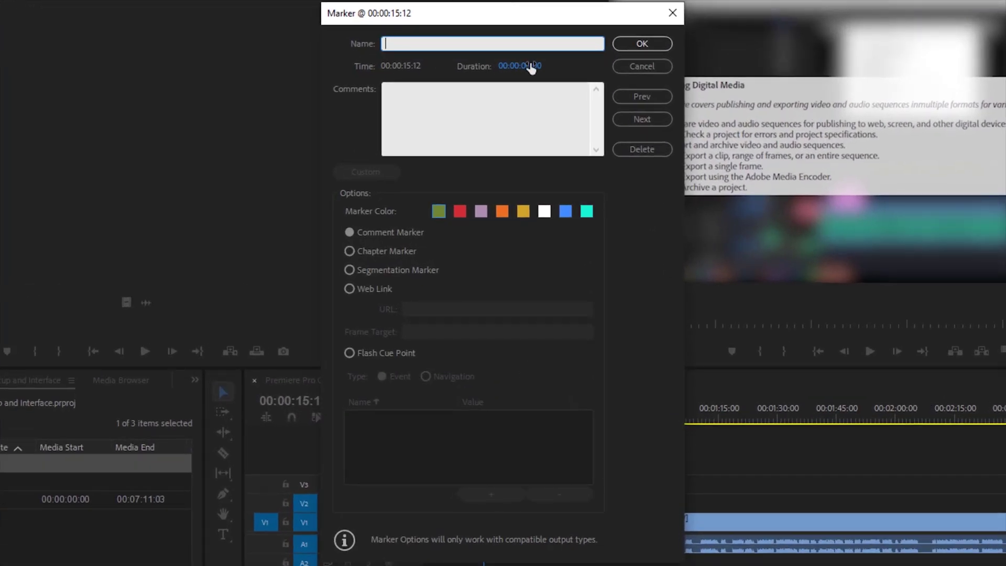
{"action": "left_click_drag", "start_coordinate": [530, 66], "coordinate": [549, 69]}
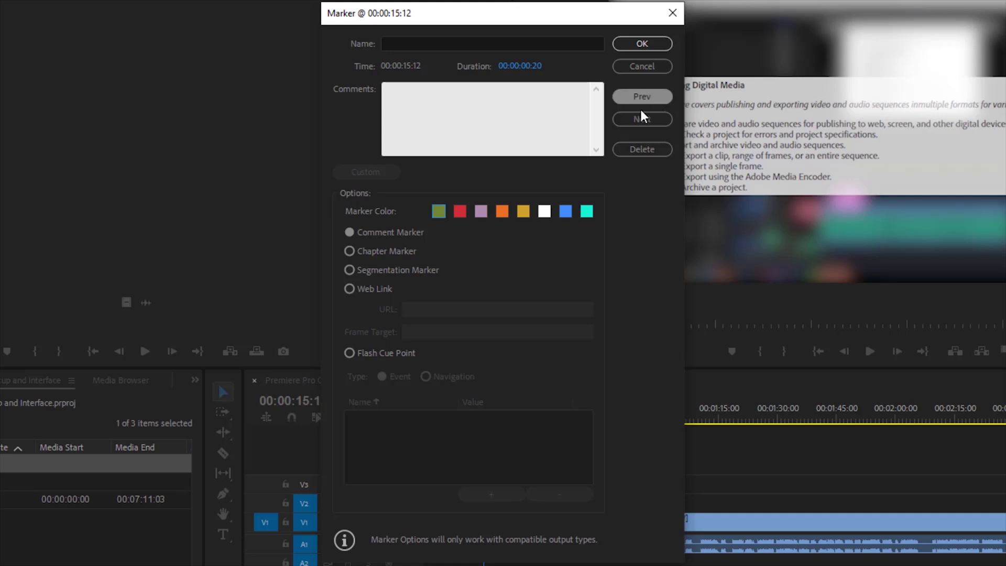
{"action": "left_click", "coordinate": [538, 46]}
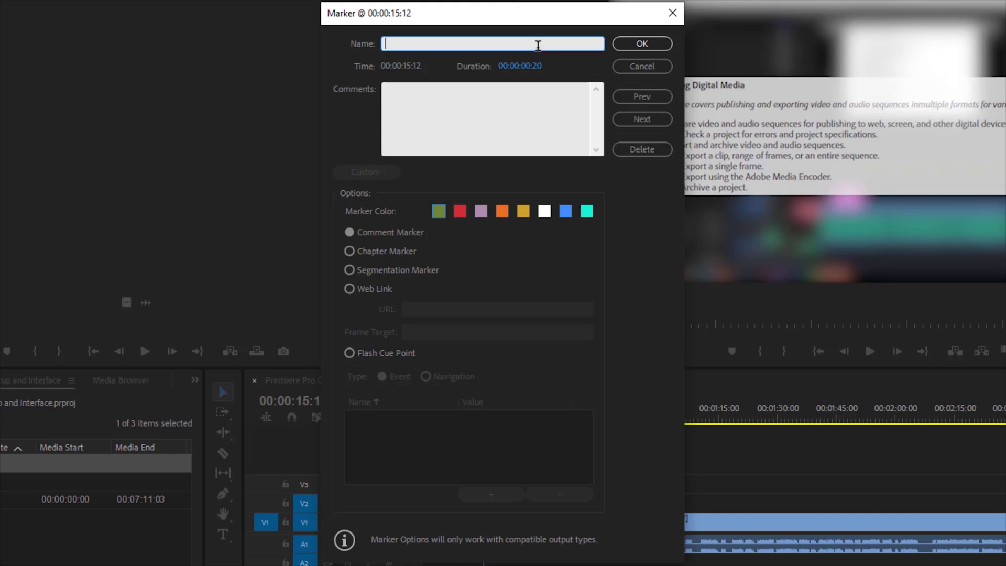
{"action": "type", "text": "Test"}
{"action": "left_click", "coordinate": [656, 44]}
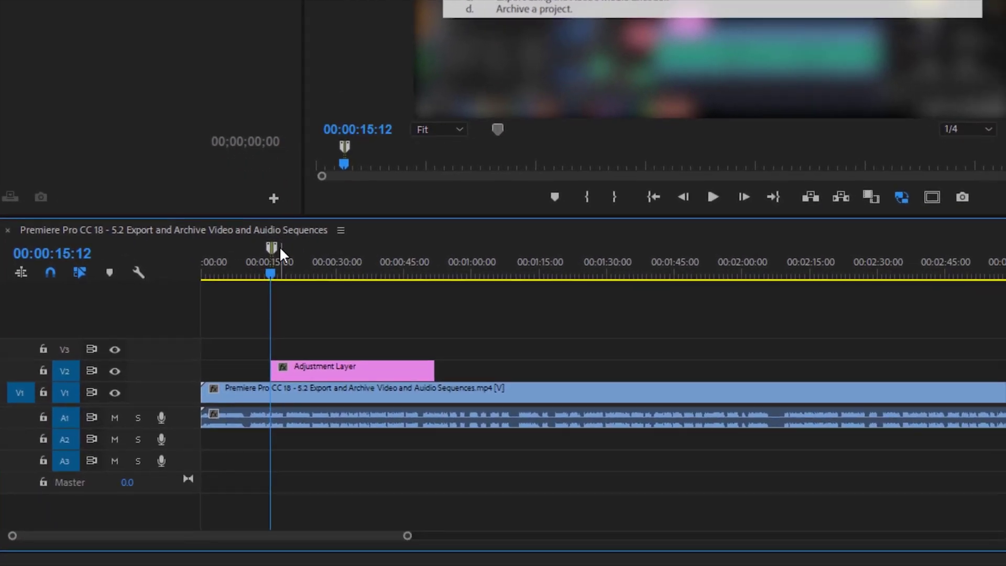
Zoom the timeline in and place the playhead at 00:00:16:02, where the Test marker ends.
{"action": "mouse_move", "coordinate": [275, 246]}
{"action": "key", "text": "="}
{"action": "key", "text": "="}
{"action": "key", "text": "="}
{"action": "key", "text": "="}
{"action": "key", "text": "="}
{"action": "key", "text": "="}
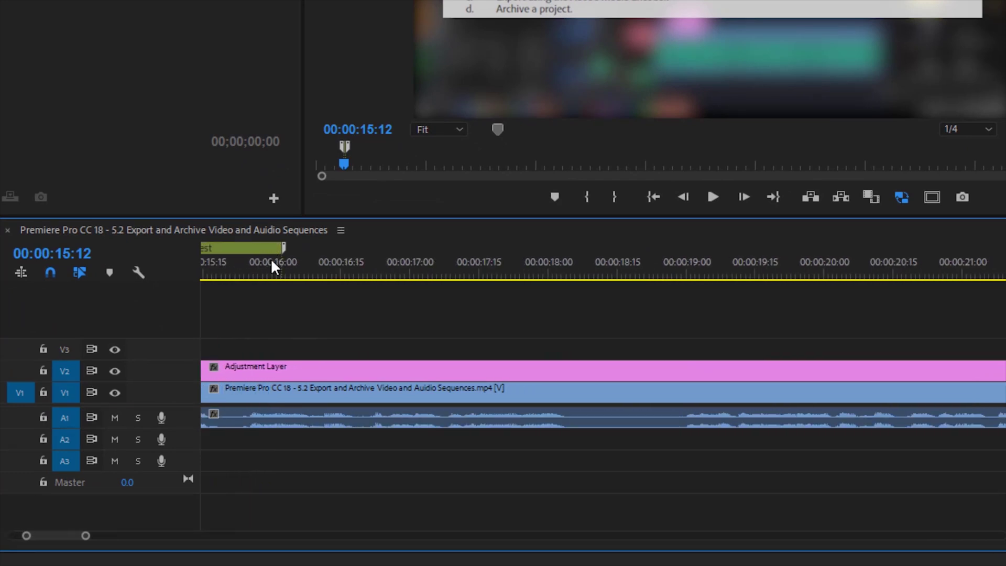
{"action": "left_click_drag", "start_coordinate": [56, 533], "coordinate": [52, 536]}
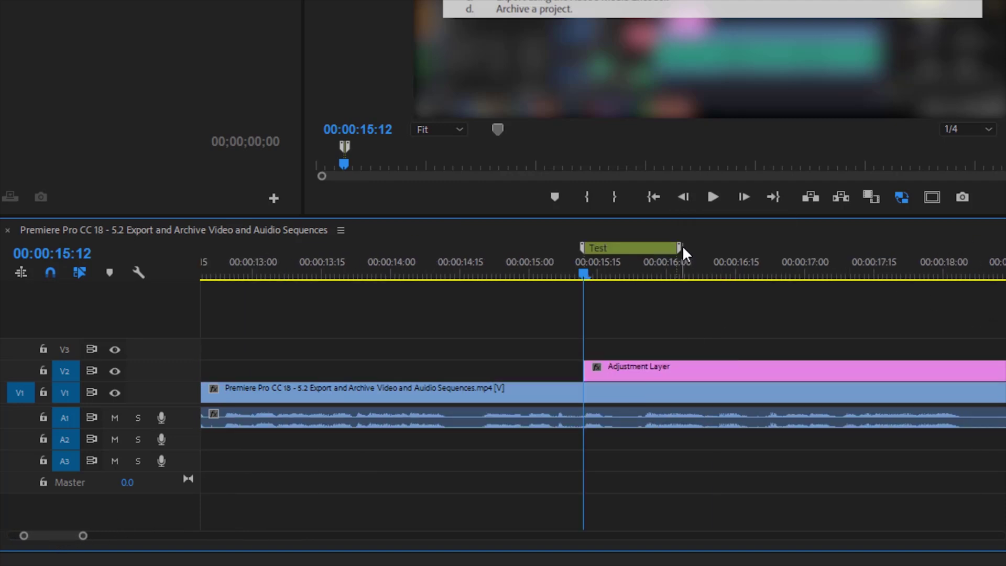
{"action": "left_click", "coordinate": [679, 264]}
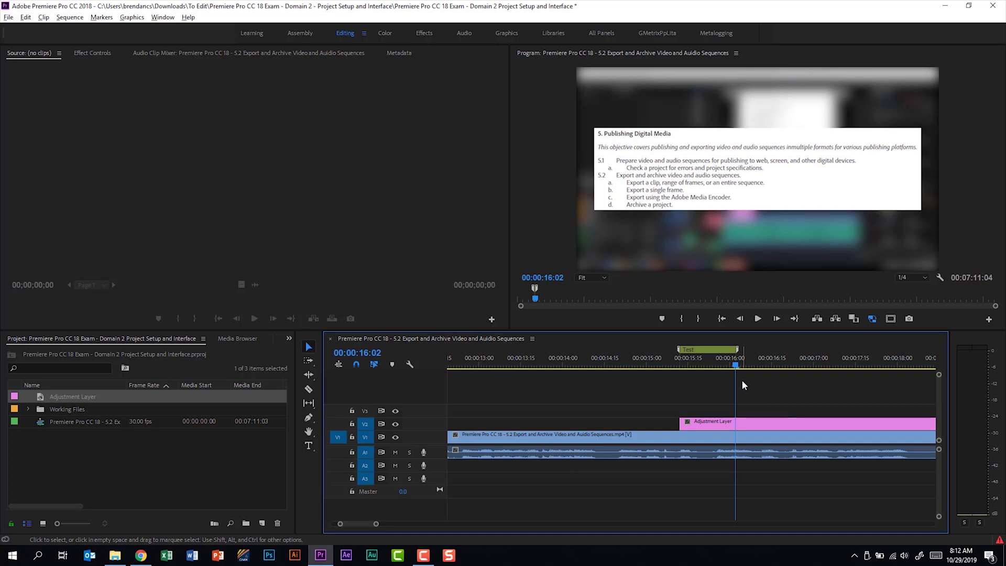
Turn on Safe Margins in the Program Monitor.
{"action": "left_click", "coordinate": [891, 319]}
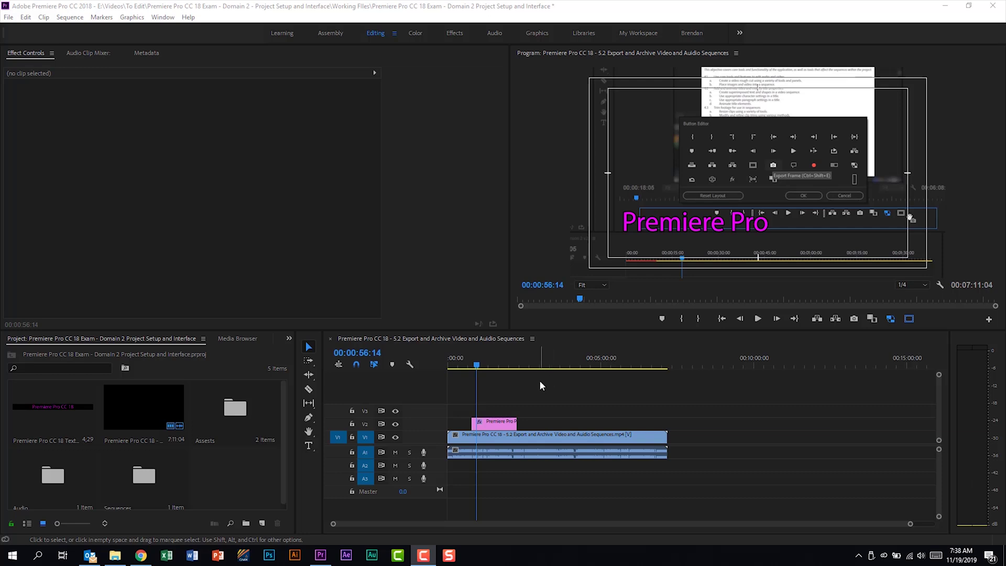
Switch to the Graphics workspace to bring up the Essential Graphics panel.
{"action": "left_click", "coordinate": [539, 31]}
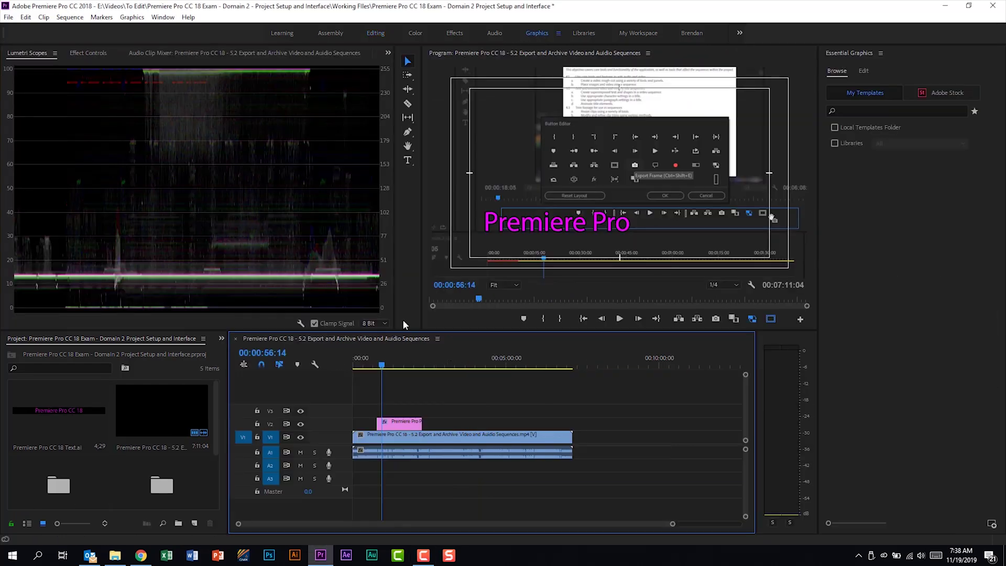
Select the V2 title clip and its 'Premiere Pro' text layer in Essential Graphics.
{"action": "left_click", "coordinate": [406, 424]}
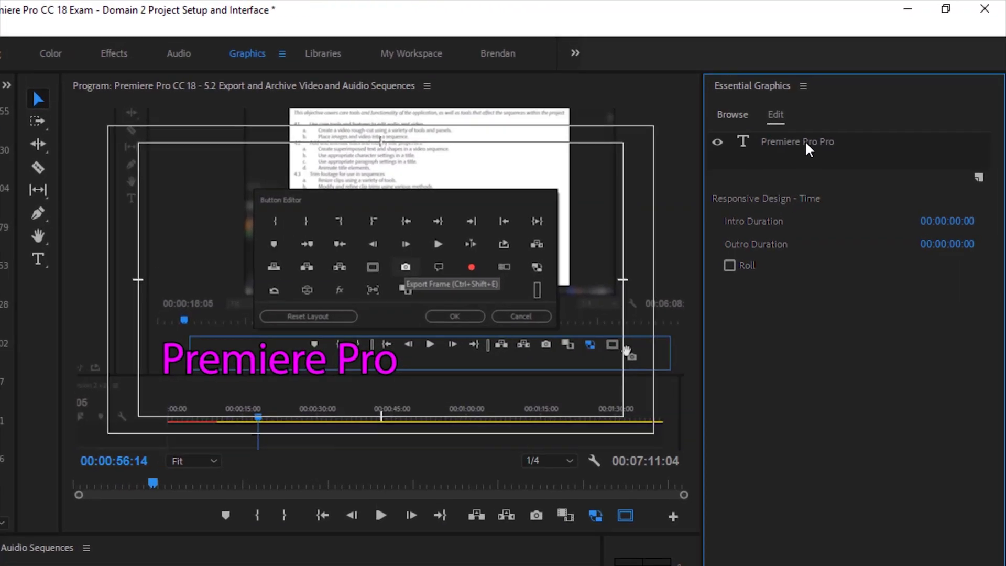
{"action": "left_click", "coordinate": [872, 87]}
{"action": "left_click", "coordinate": [782, 146]}
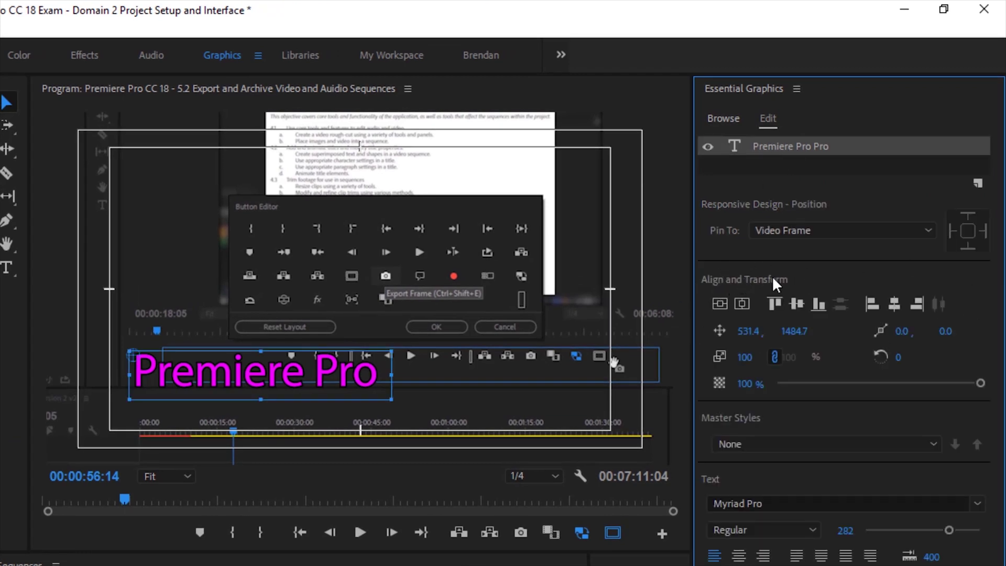
Align the title text to the frame's horizontal and vertical centre, after trying top and bottom alignment.
{"action": "left_click", "coordinate": [722, 304]}
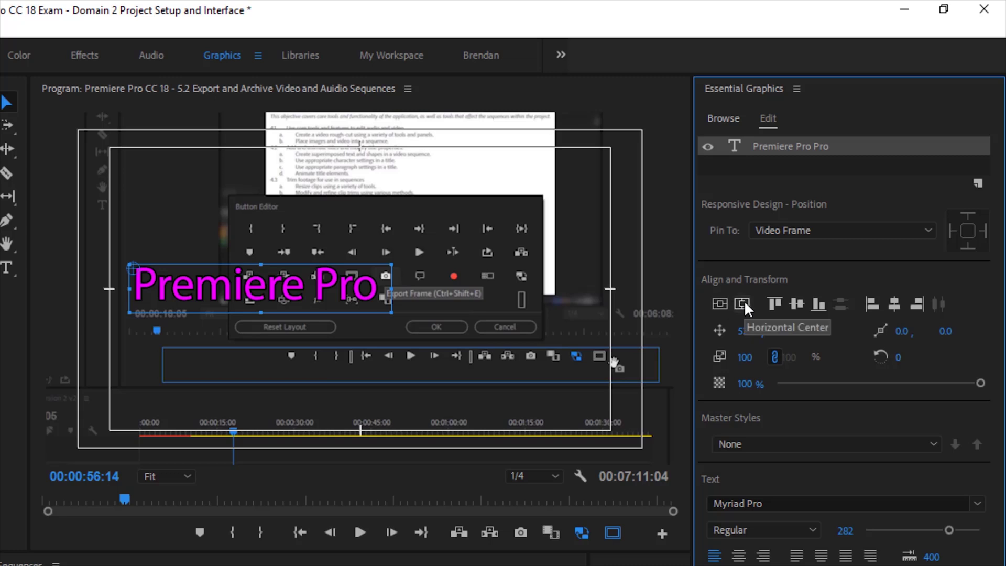
{"action": "left_click", "coordinate": [743, 303]}
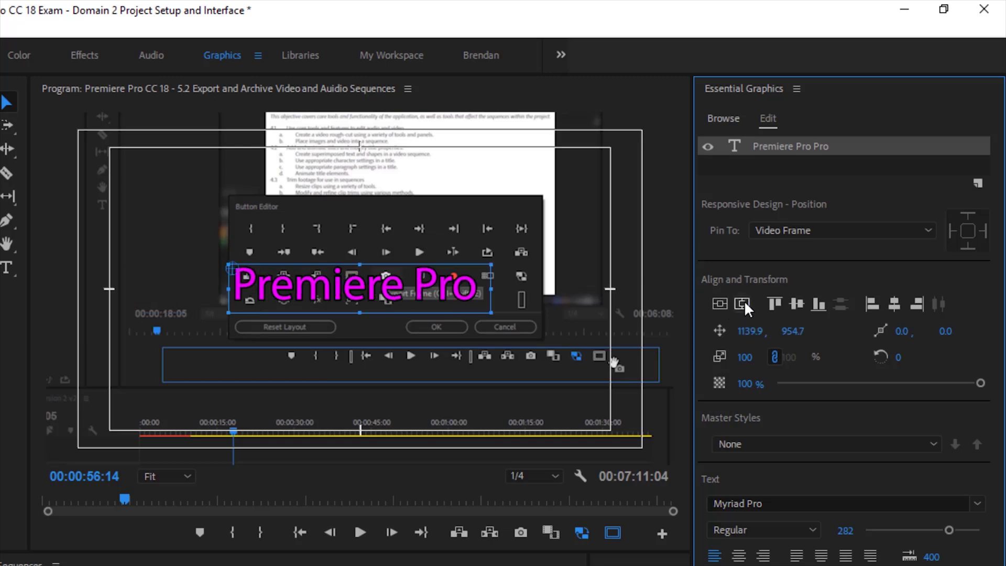
{"action": "left_click", "coordinate": [774, 304]}
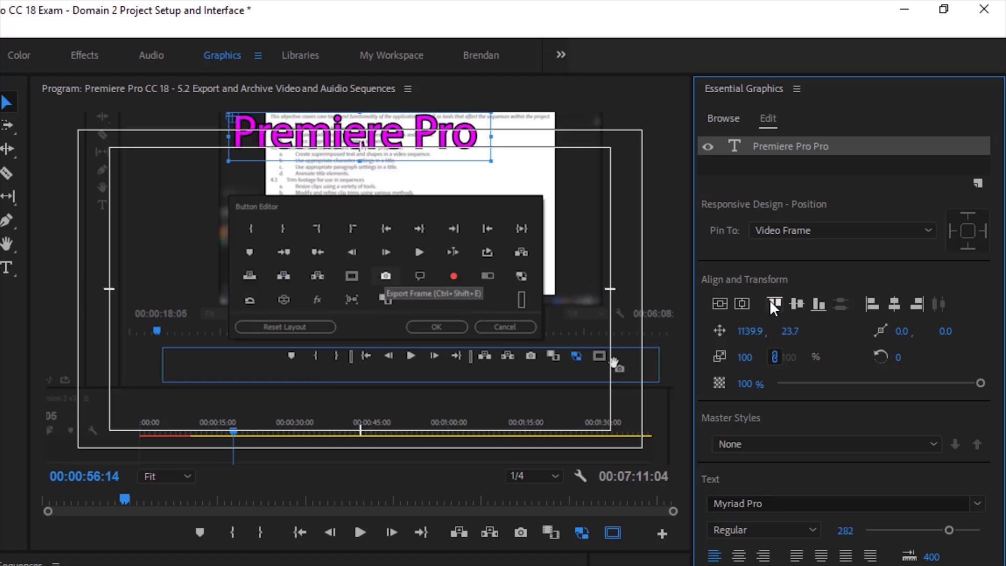
{"action": "left_click", "coordinate": [812, 300]}
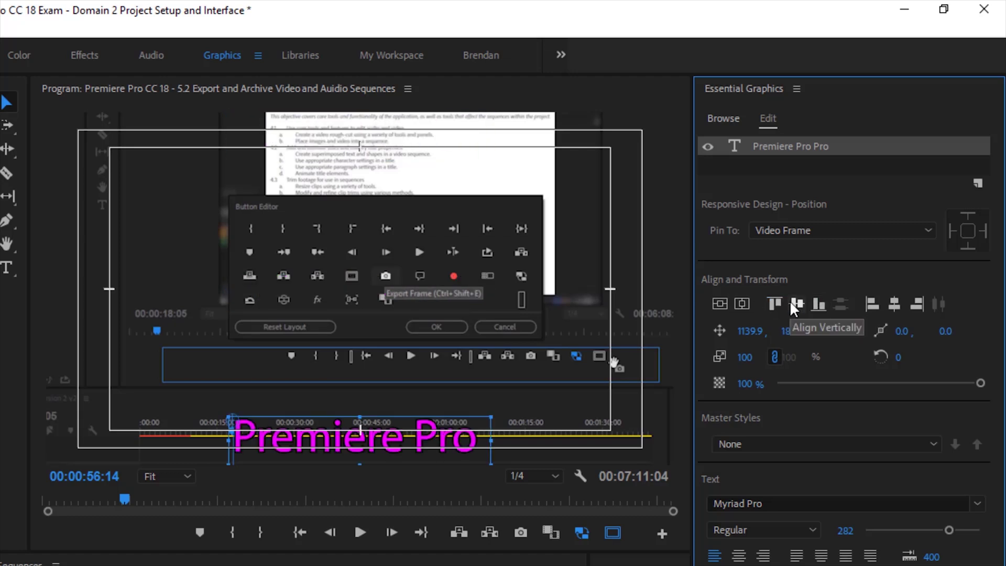
{"action": "left_click", "coordinate": [791, 302]}
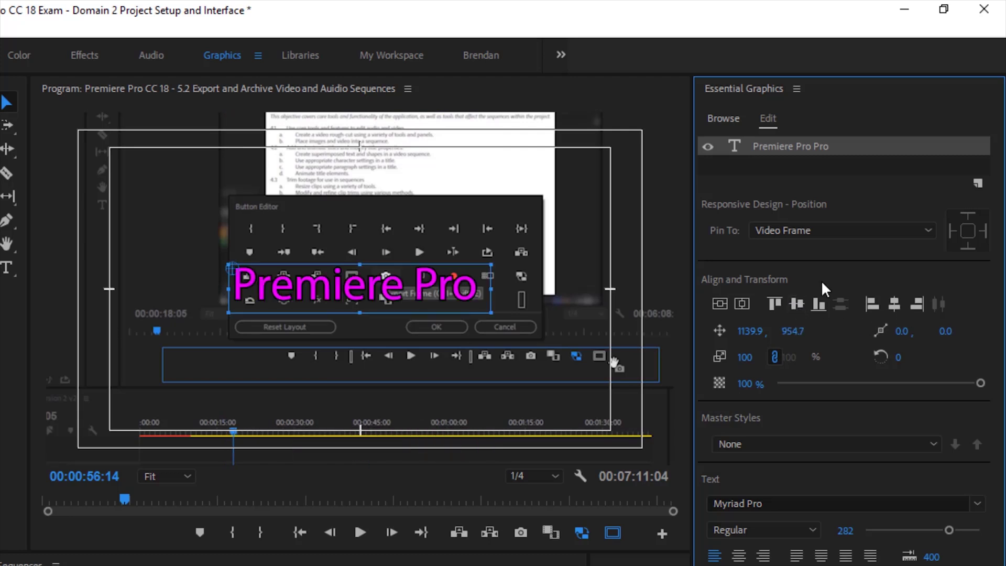